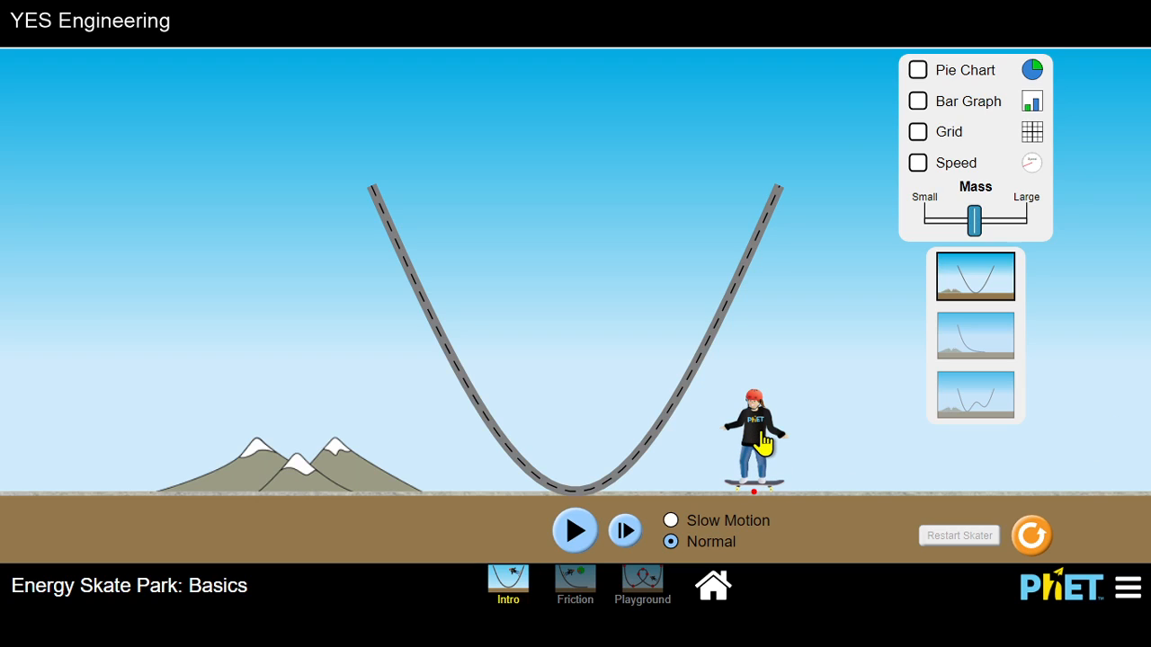
# Place the skater at the upper left end of the U-shaped track and start the simulation.
pyautogui.moveTo(758, 444); pyautogui.dragTo(382, 214)
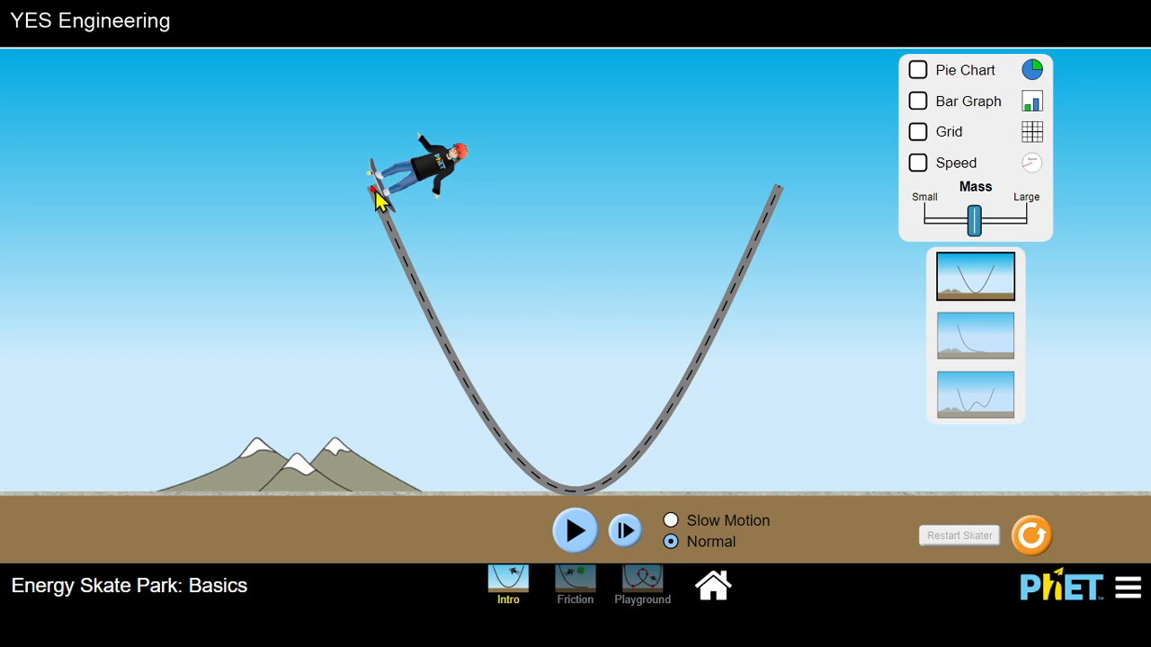
pyautogui.click(576, 535)
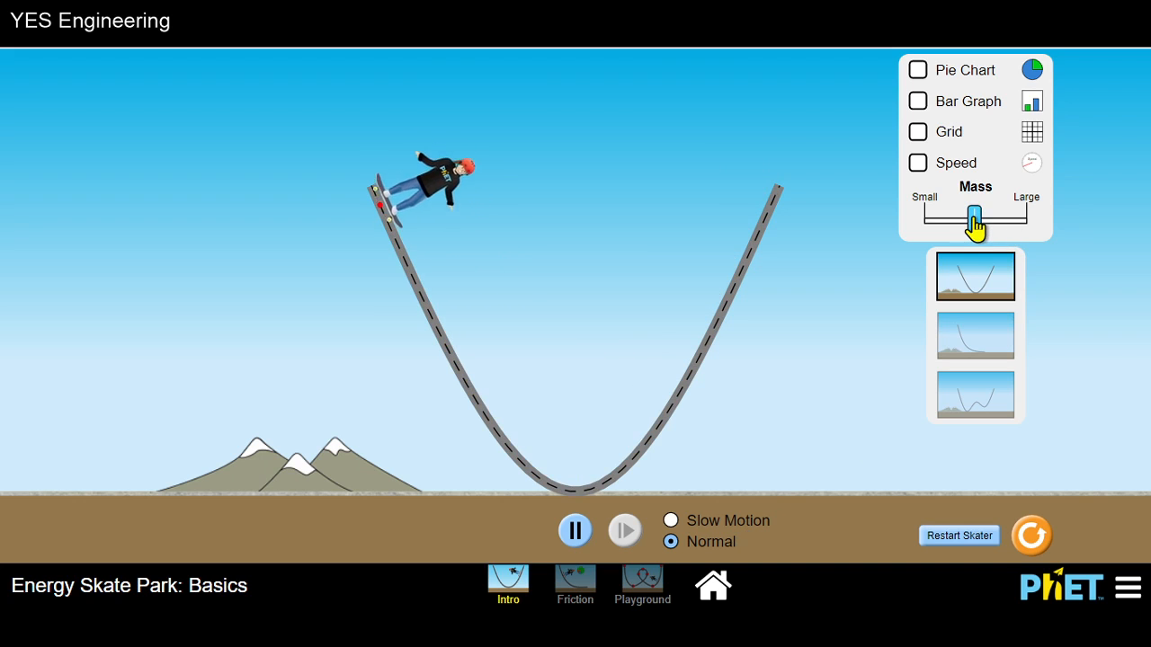
# Raise the skater's mass to nearly the large end, and return it to about the middle.
pyautogui.moveTo(976, 227); pyautogui.dragTo(1022, 232)
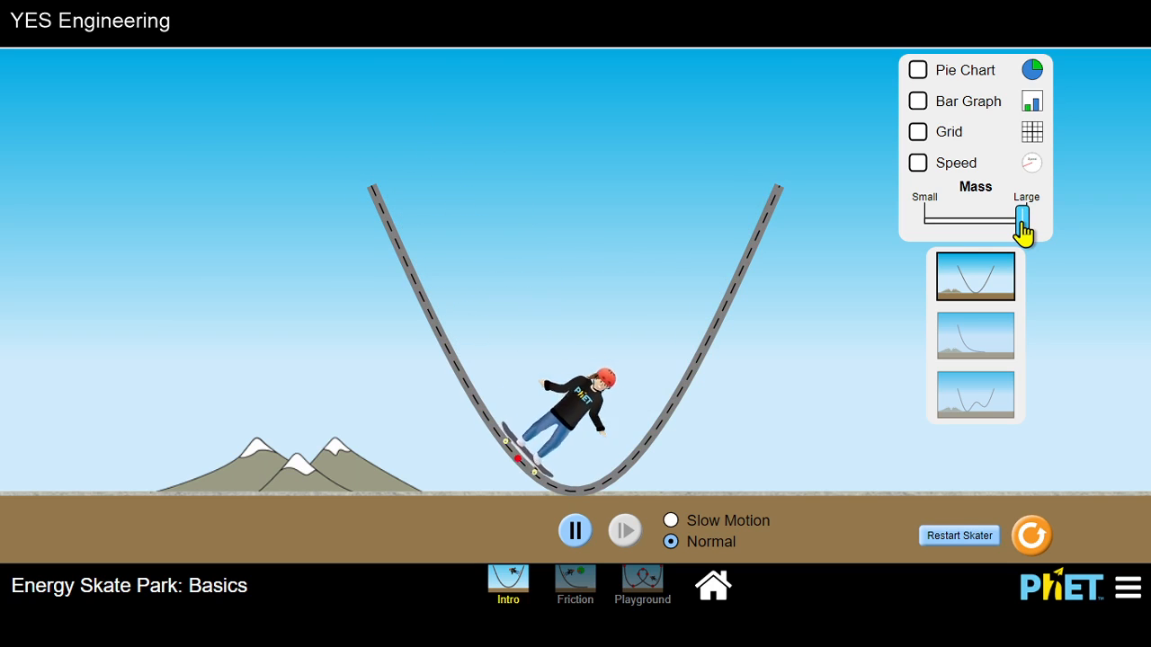
pyautogui.moveTo(1024, 232); pyautogui.dragTo(980, 230)
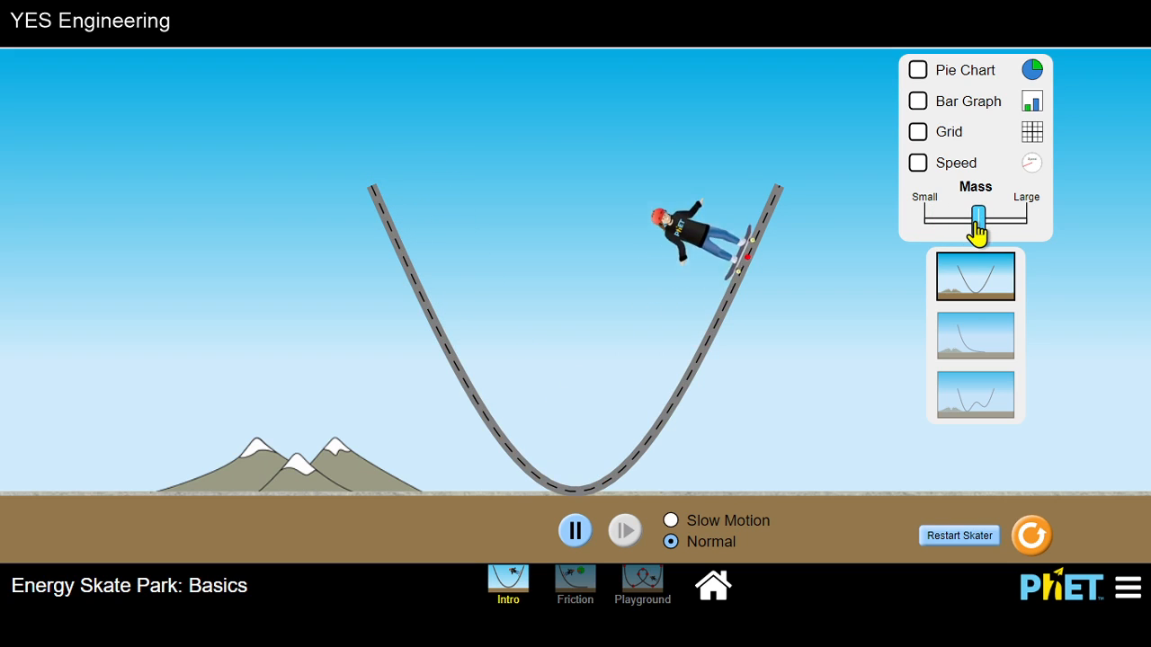
# View the skater's energy as a pie chart and as a bar graph, hiding each display after viewing it.
pyautogui.click(919, 76)
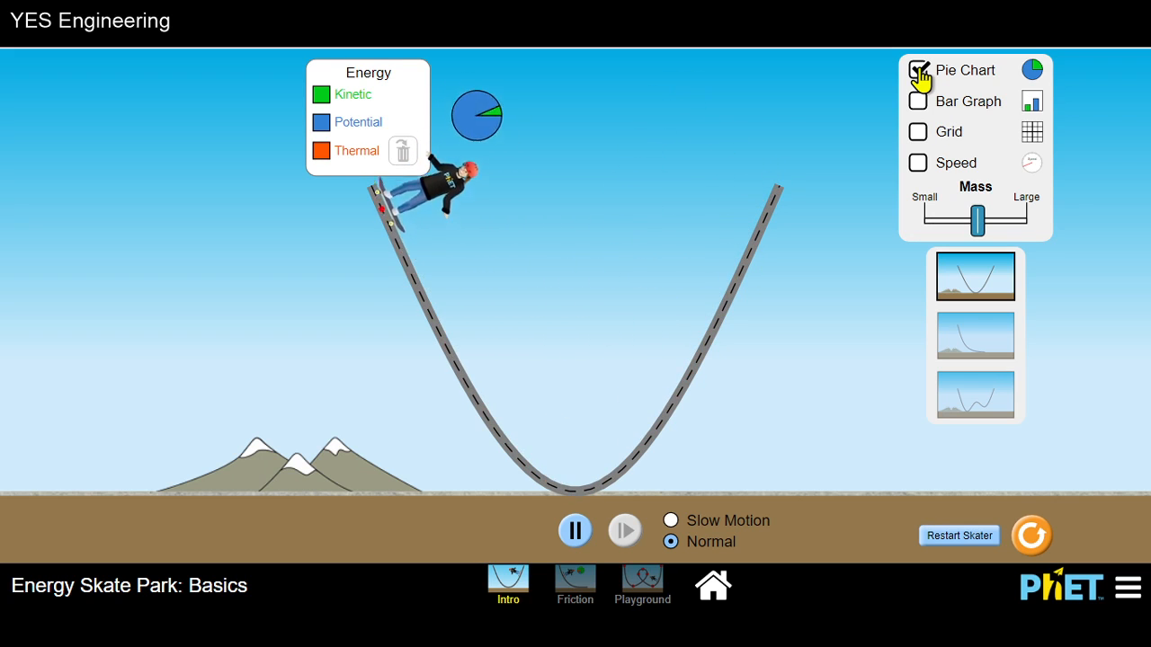
pyautogui.click(919, 78)
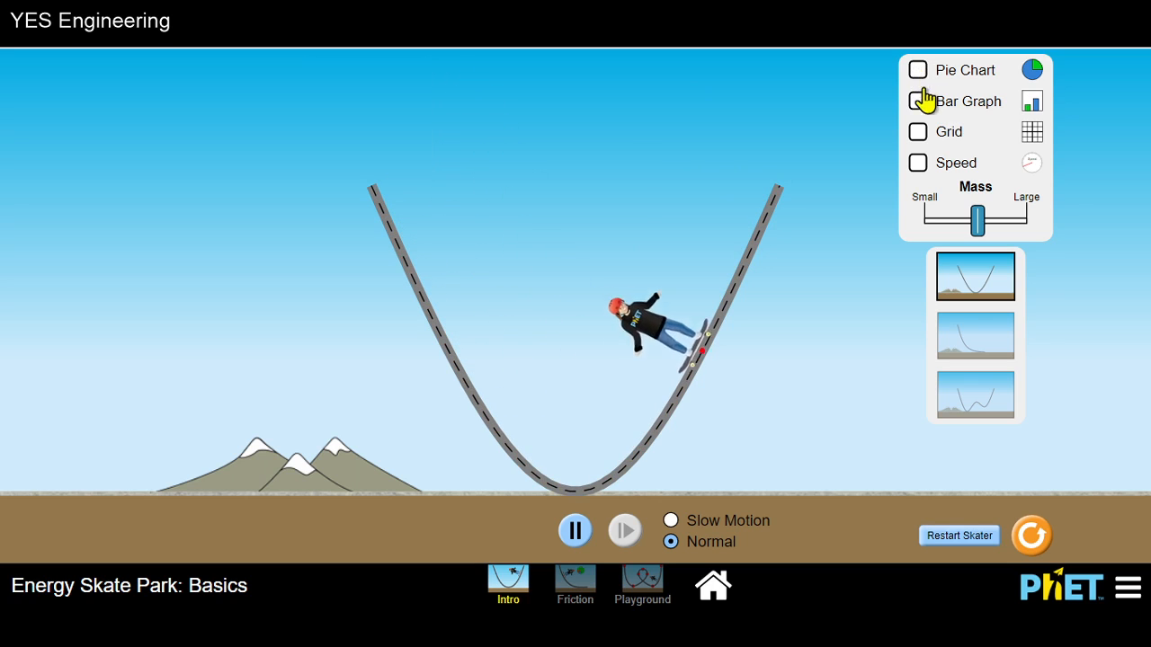
pyautogui.click(920, 106)
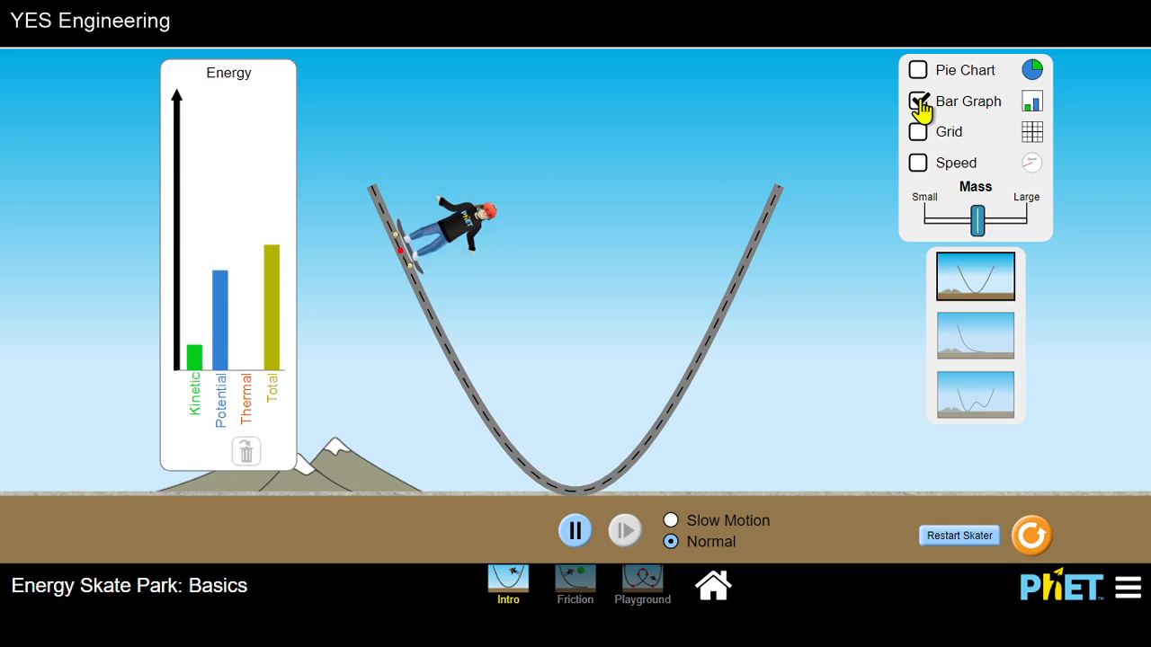
pyautogui.click(920, 108)
# Show the height grid and the speed gauge, and hide the grid again so only the gauge is displayed.
pyautogui.click(919, 136)
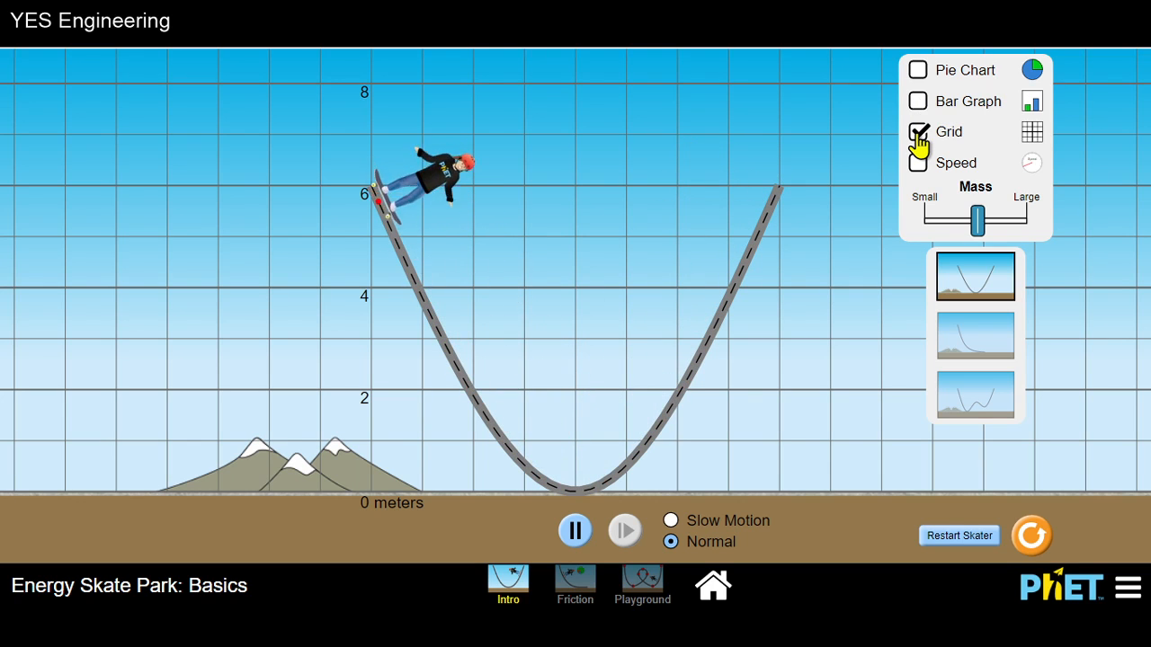
pyautogui.click(918, 168)
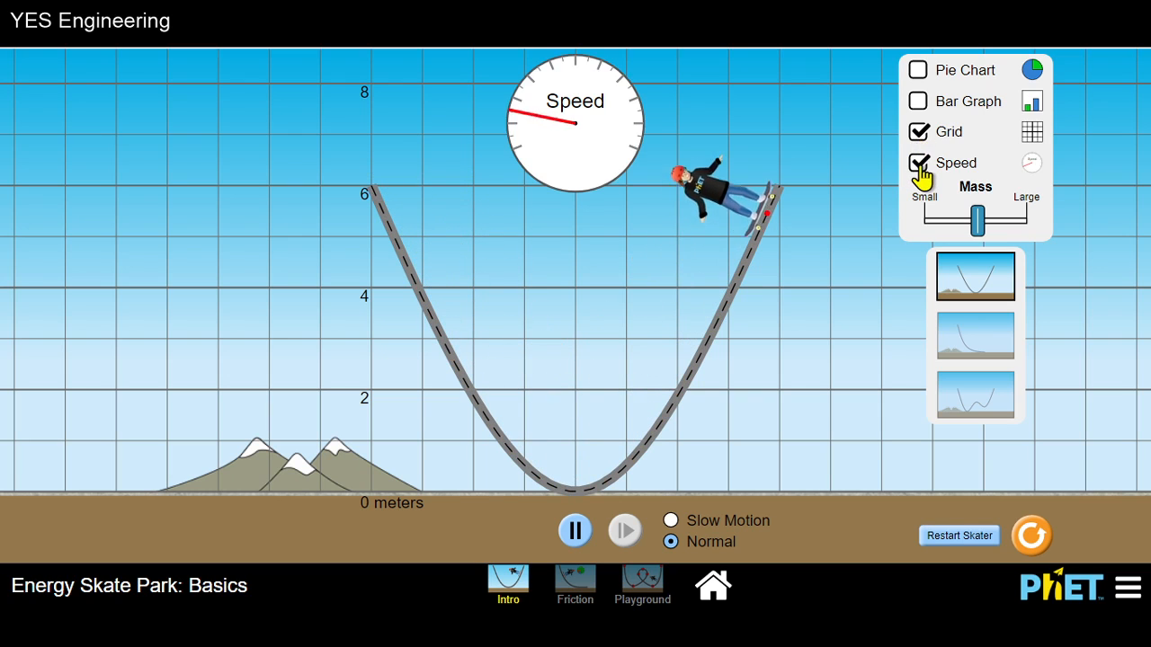
pyautogui.click(919, 133)
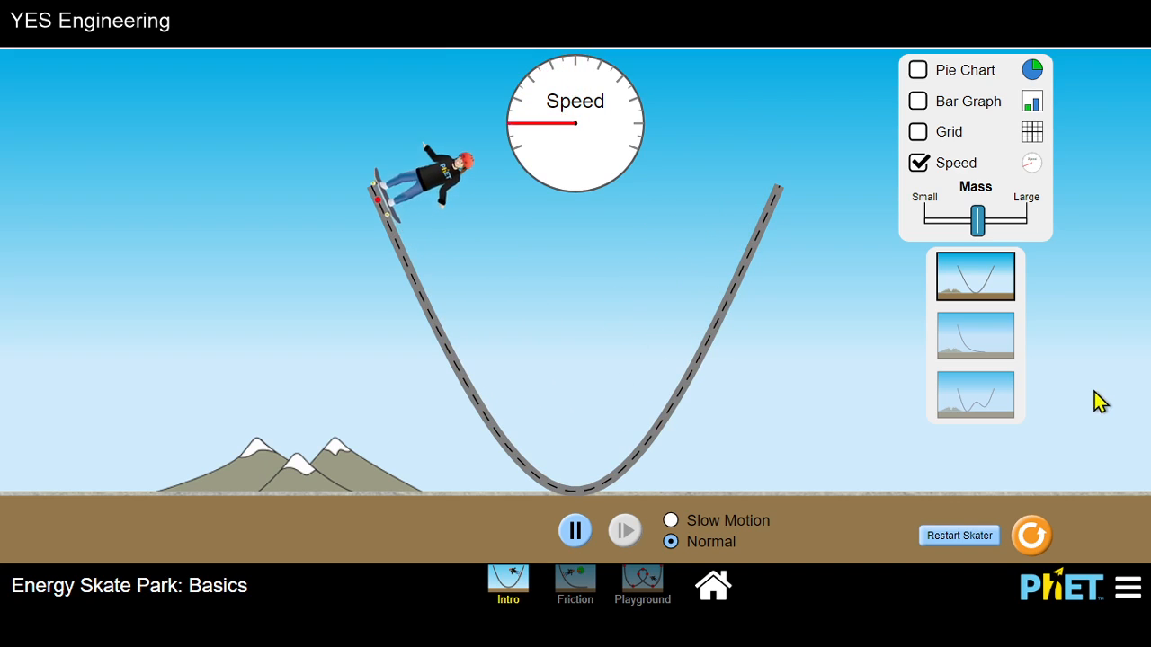
# Switch to the single-slope track and run the skater down from near its top end repeatedly, returning the skater between runs.
pyautogui.click(969, 342)
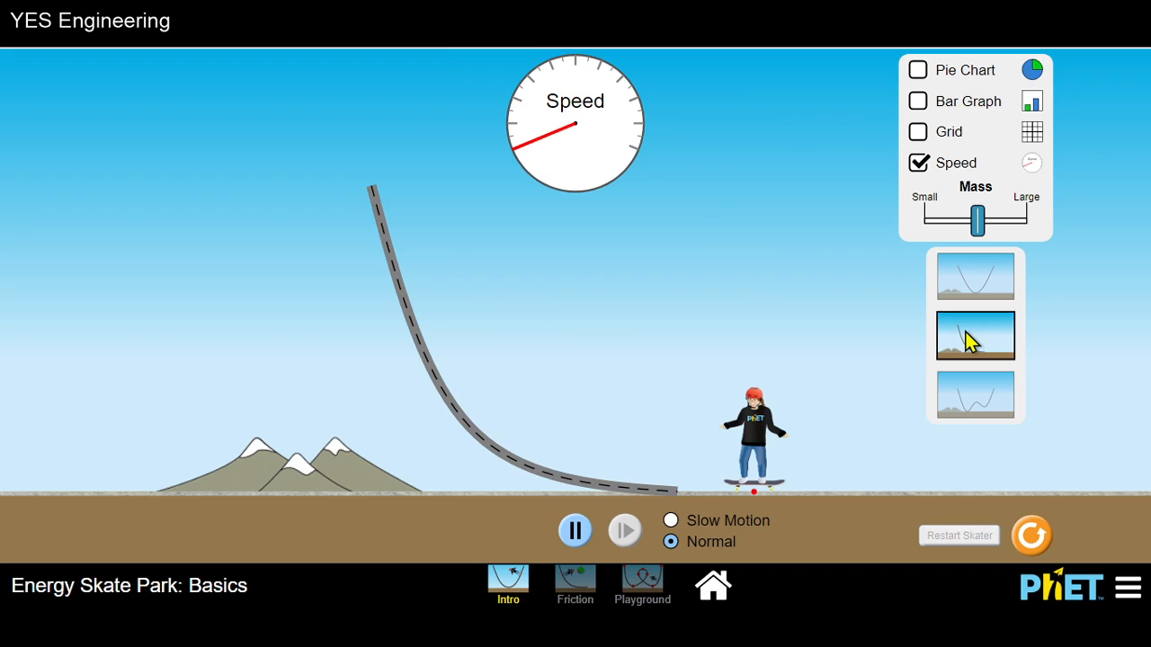
pyautogui.moveTo(760, 438); pyautogui.dragTo(370, 194)
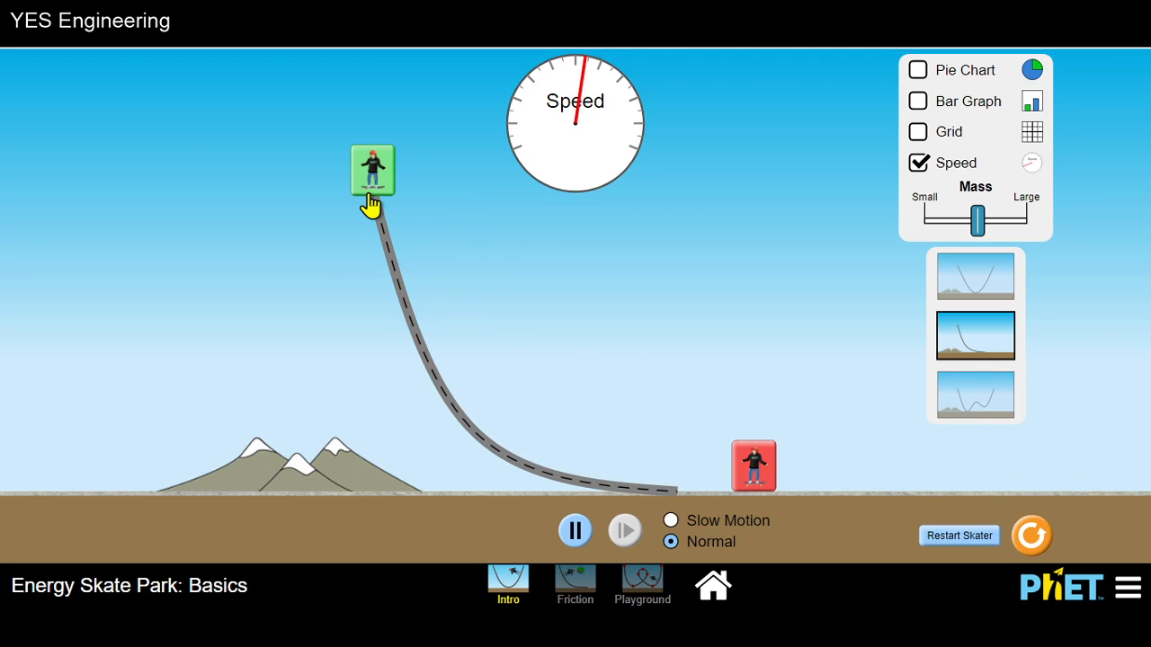
pyautogui.click(756, 469)
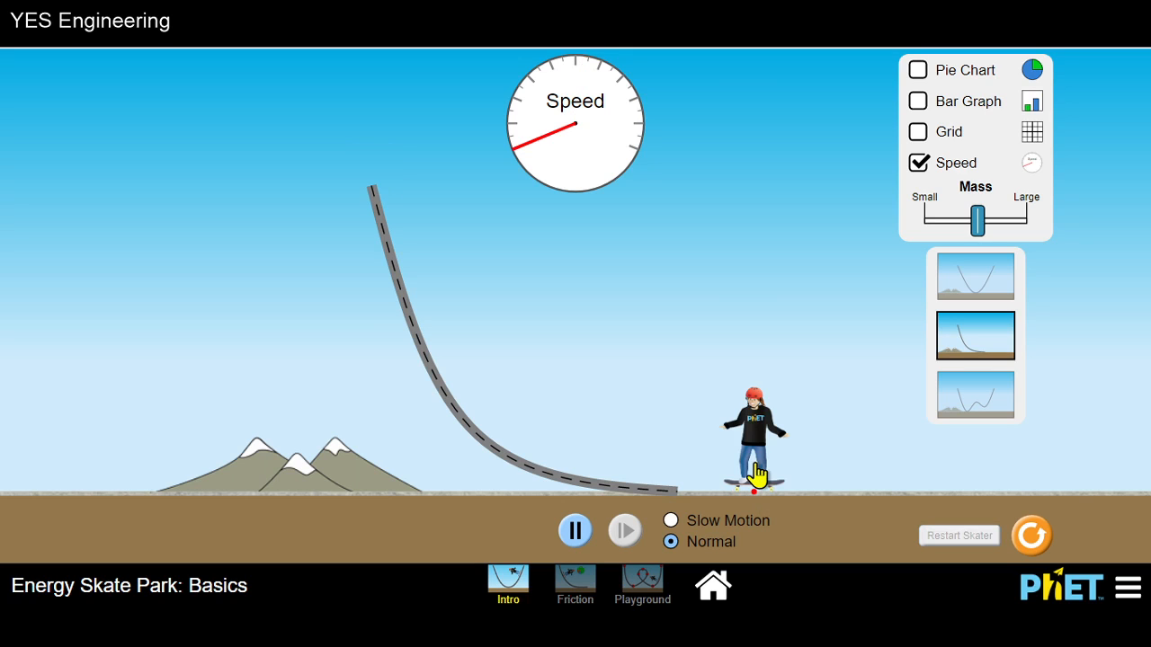
pyautogui.moveTo(756, 441); pyautogui.dragTo(396, 214)
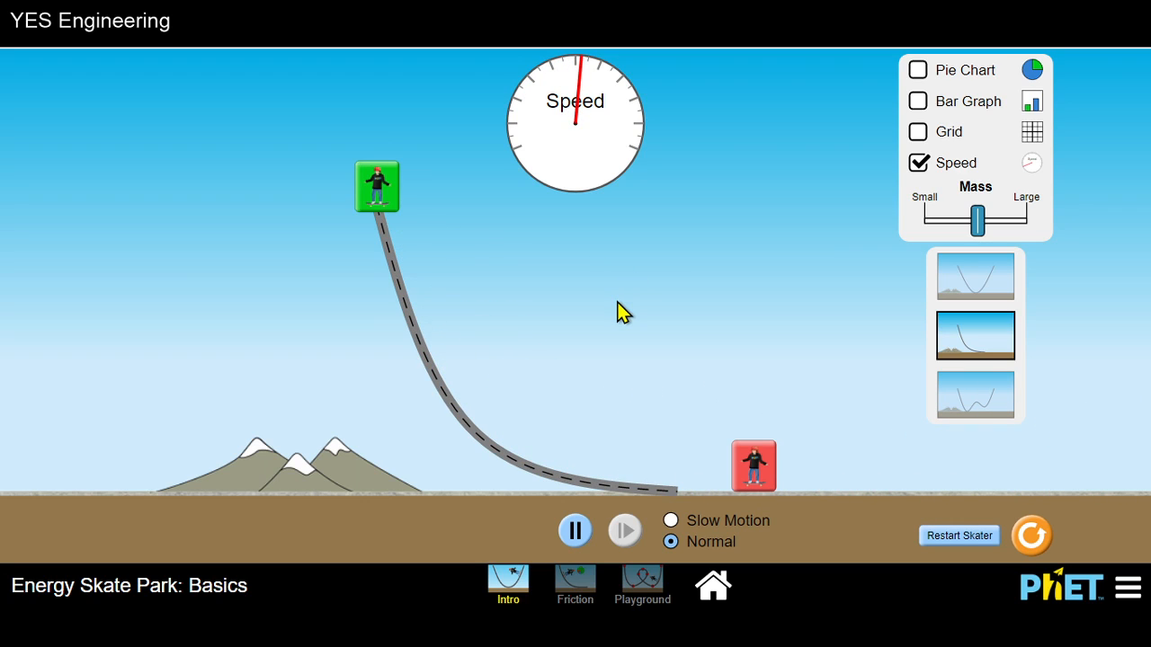
pyautogui.click(366, 199)
# Switch to the double-valley track and release the skater from its upper right end.
pyautogui.click(981, 401)
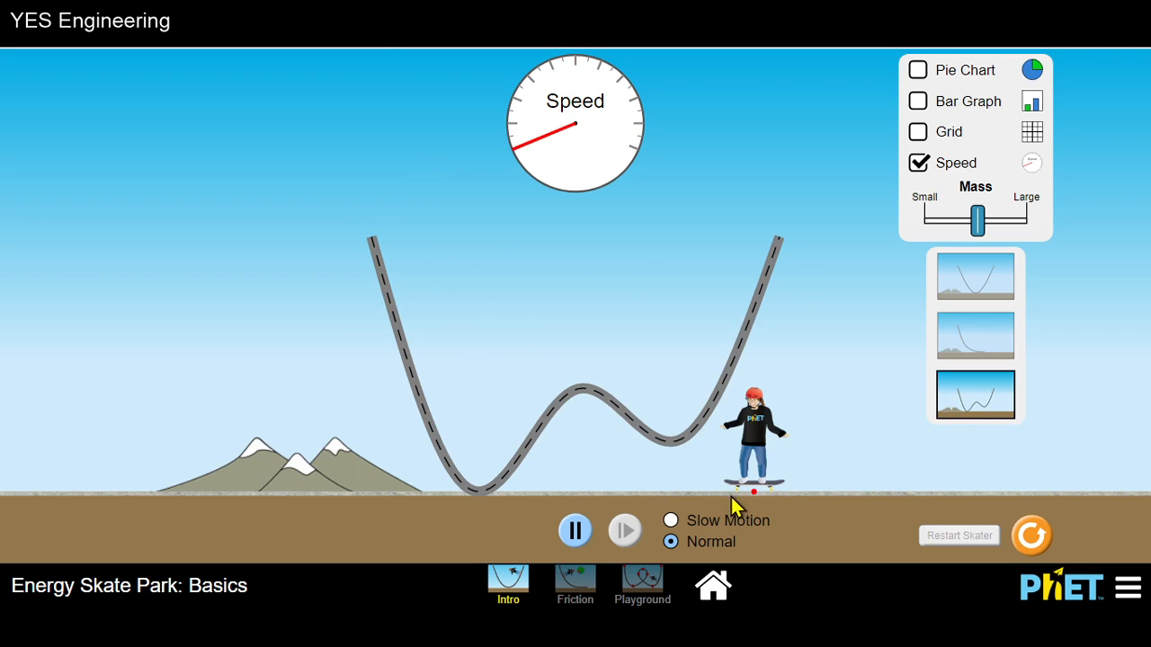
pyautogui.moveTo(763, 440); pyautogui.dragTo(787, 243)
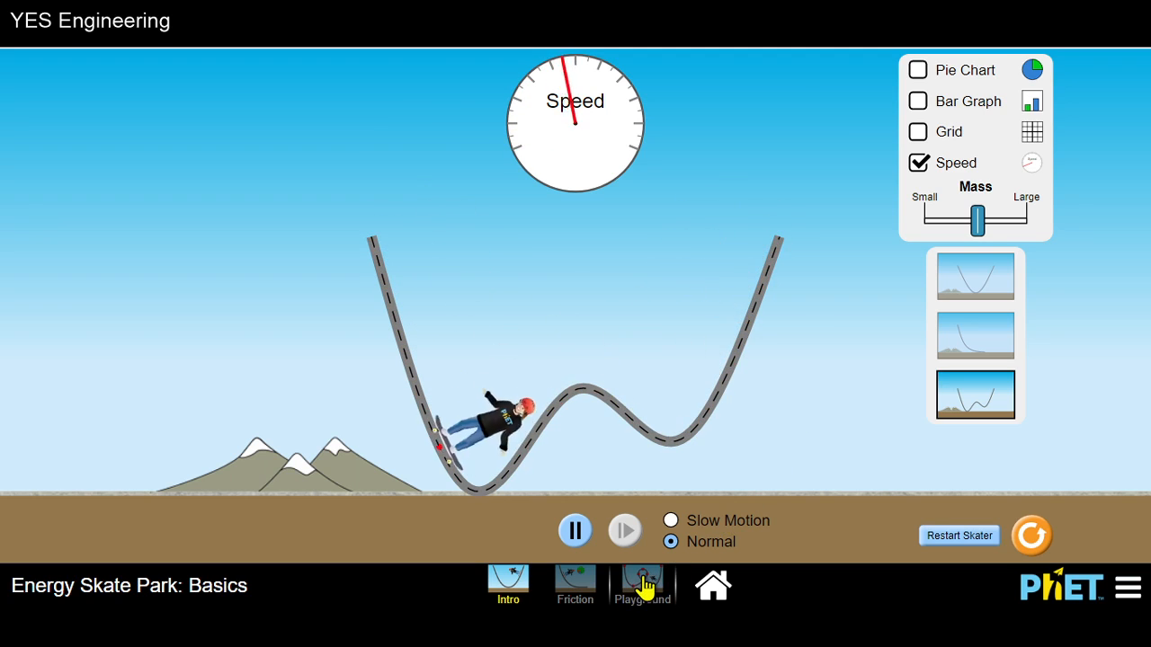
# Open the Playground screen and erase the existing track.
pyautogui.click(643, 585)
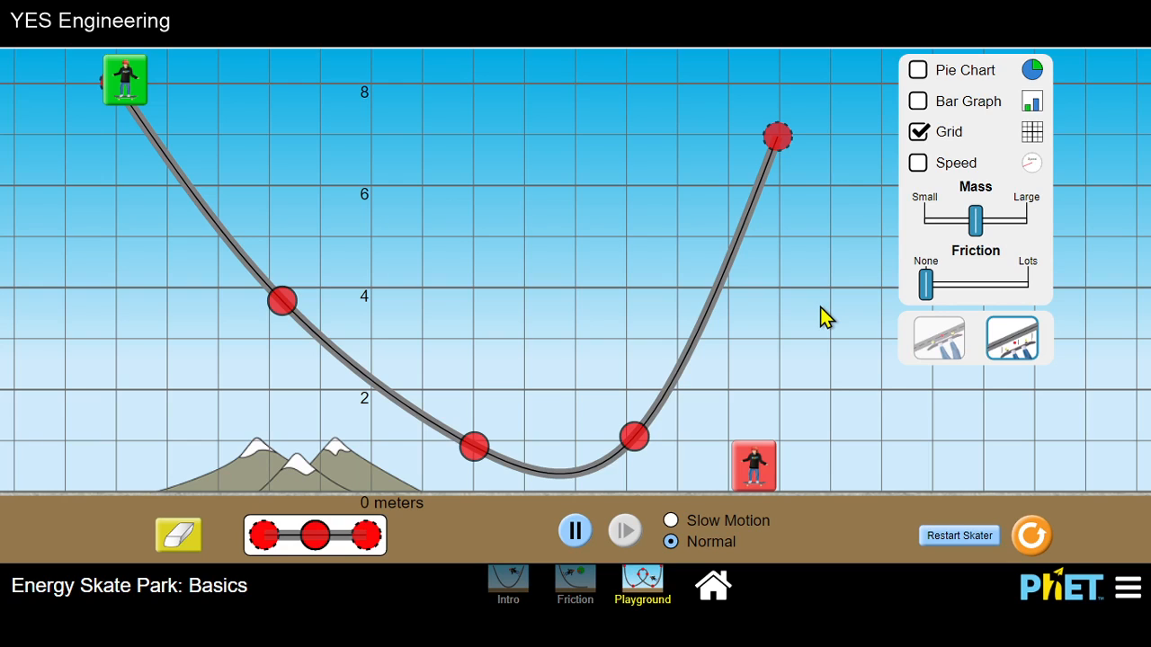
pyautogui.click(180, 540)
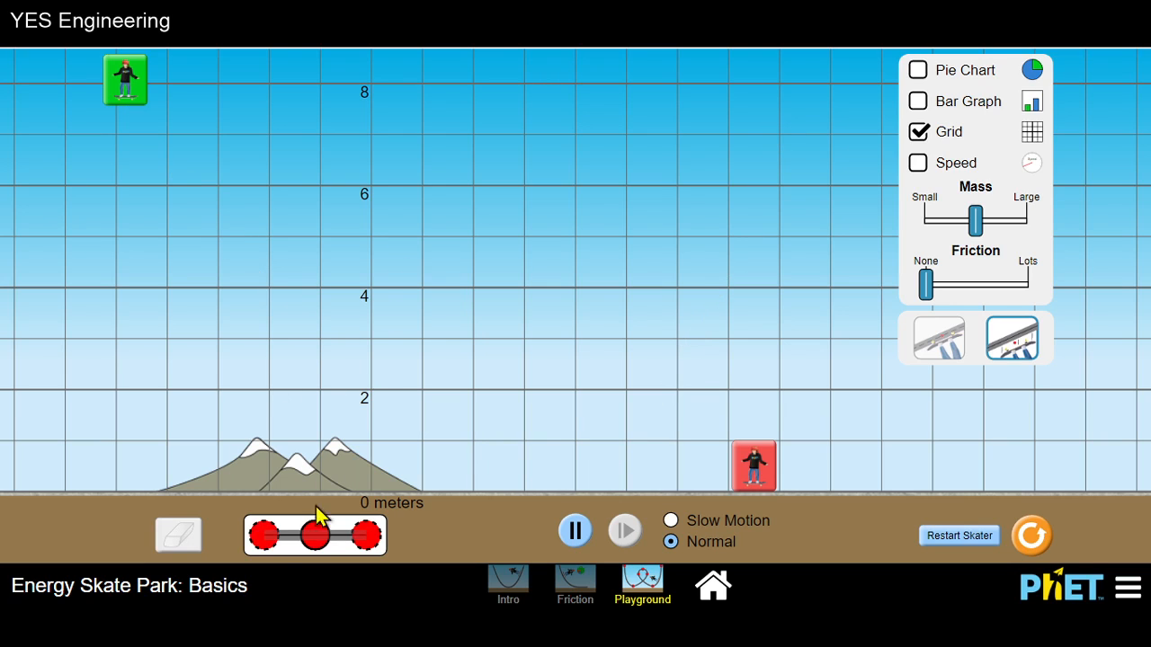
# Place a track segment and shape it into a slope falling from about 8 m to about 2.5 m high.
pyautogui.moveTo(314, 540)
pyautogui.mouseDown()
pyautogui.moveTo(319, 195)
pyautogui.moveTo(276, 126)
pyautogui.moveTo(262, 144)
pyautogui.mouseUp()
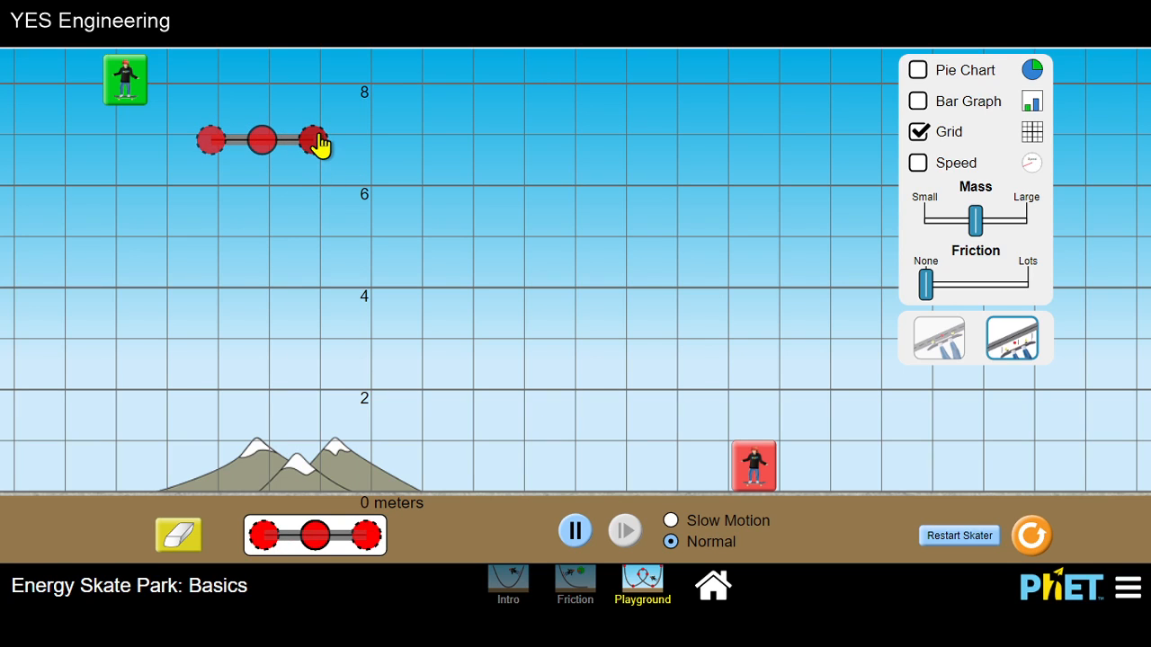
pyautogui.moveTo(327, 279); pyautogui.dragTo(382, 378)
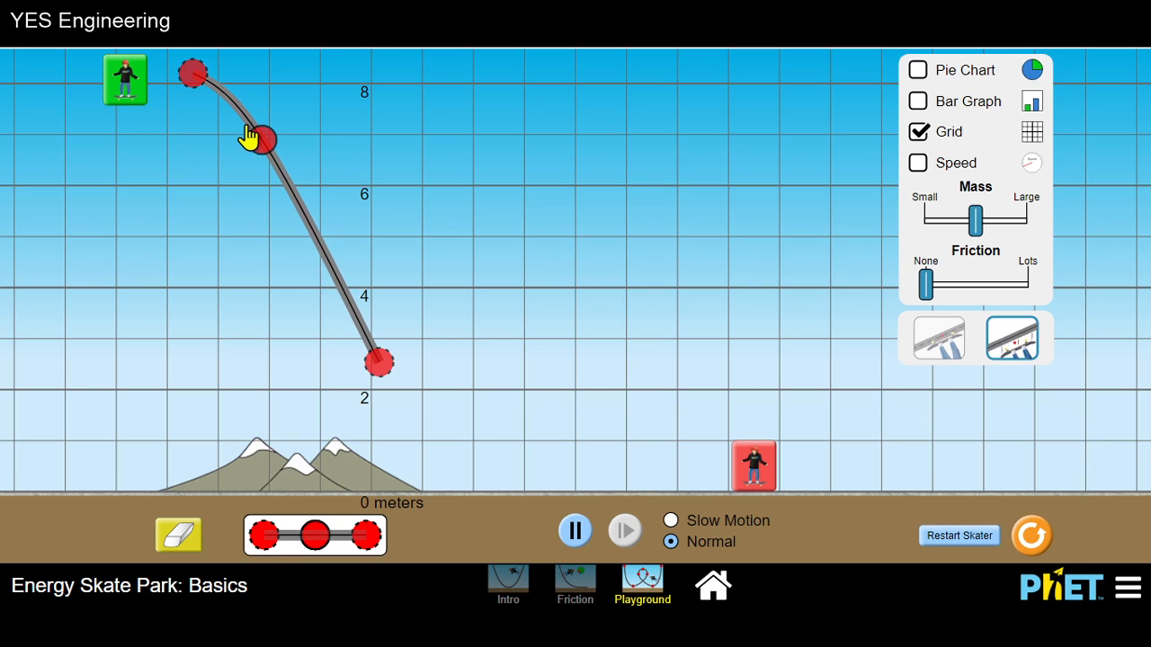
pyautogui.moveTo(263, 151); pyautogui.dragTo(266, 221)
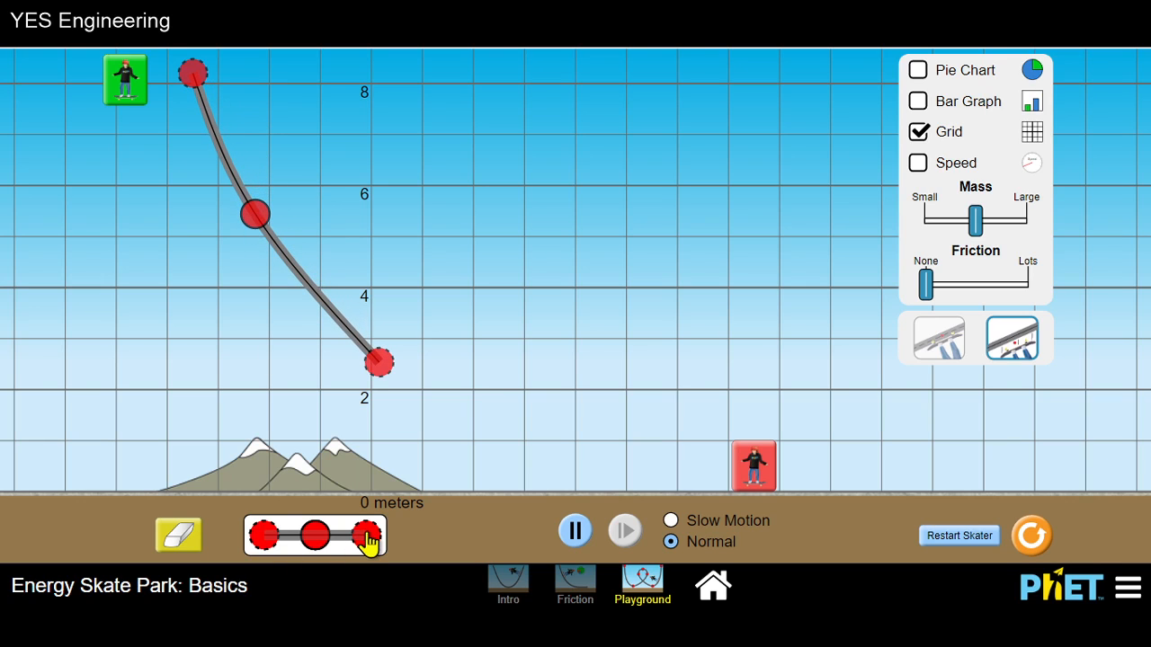
# Join a second segment to the slope's lower end, forming a valley near the ground and a rise to about 4.4 m.
pyautogui.moveTo(419, 529); pyautogui.dragTo(620, 310)
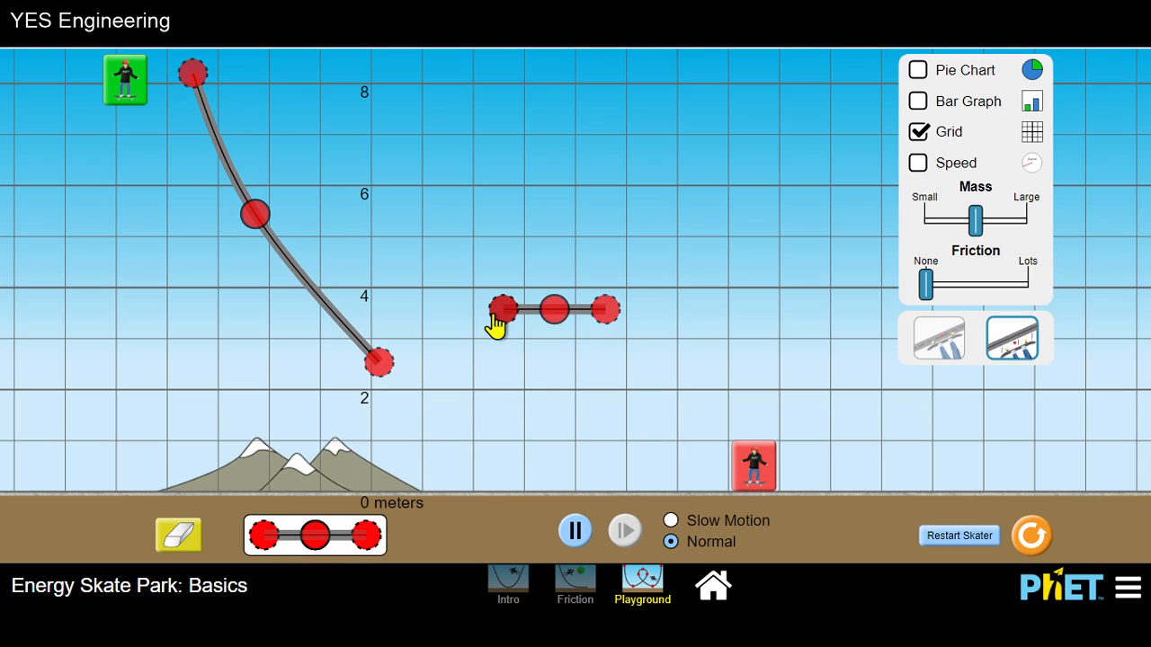
pyautogui.moveTo(495, 328); pyautogui.dragTo(429, 398)
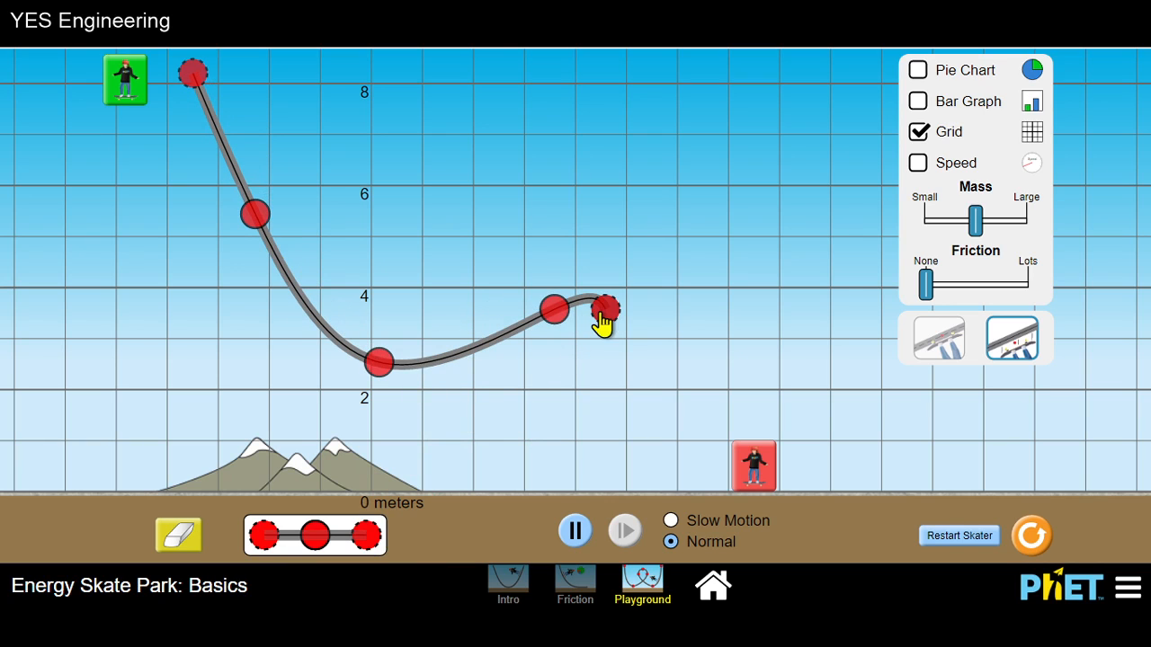
pyautogui.moveTo(601, 321); pyautogui.dragTo(761, 268)
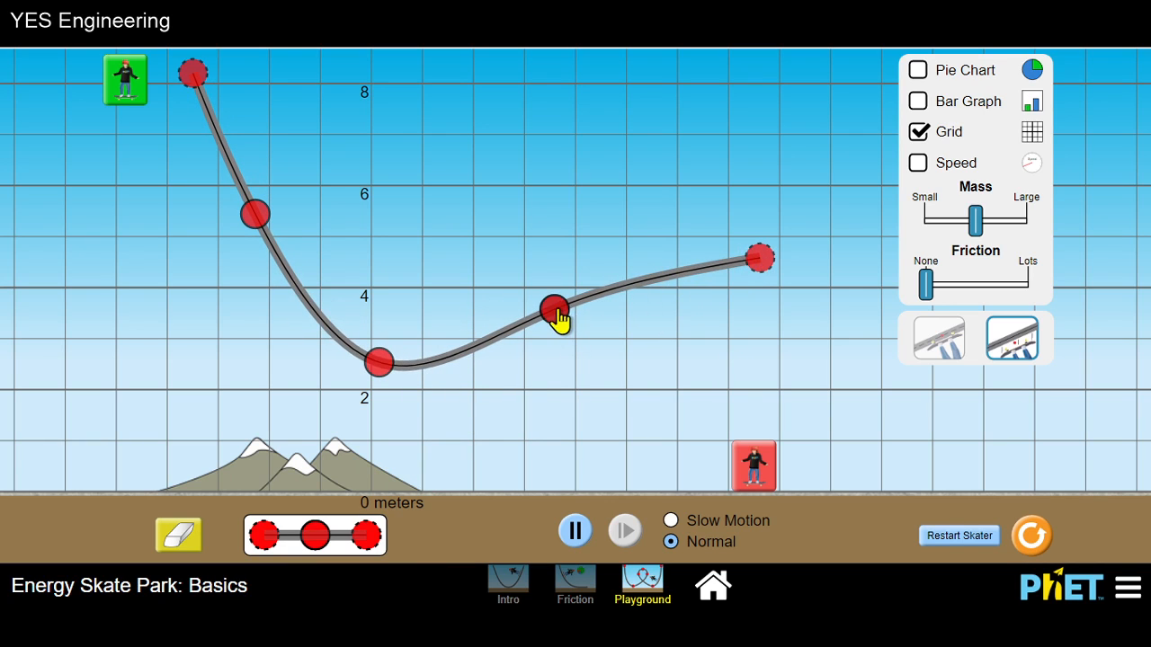
pyautogui.moveTo(557, 317); pyautogui.dragTo(566, 486)
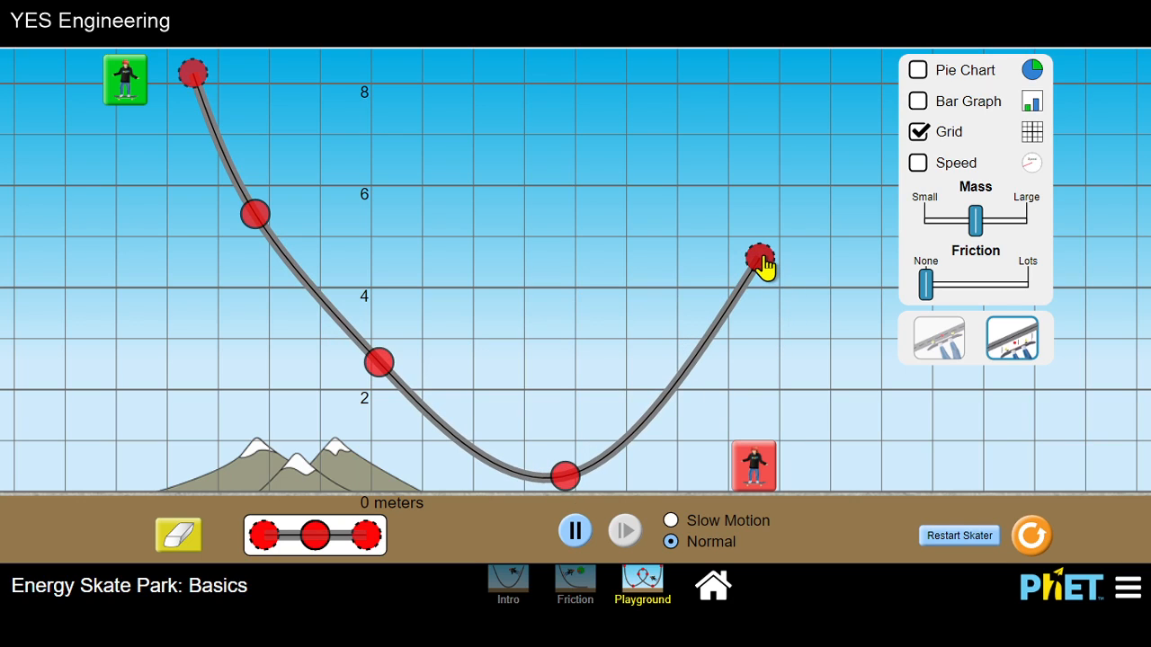
pyautogui.moveTo(763, 262)
pyautogui.mouseDown()
pyautogui.moveTo(799, 265)
pyautogui.moveTo(756, 275)
pyautogui.mouseUp()
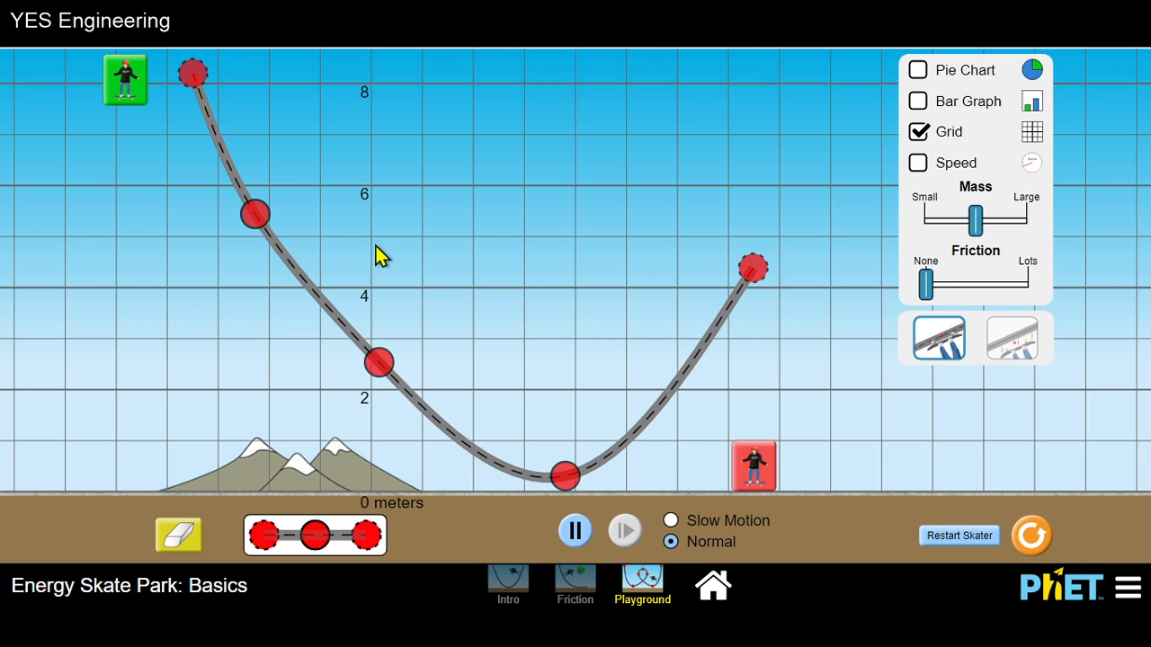
# Release the skater twice from the upper left end of the custom track, keeping the skater attached to the track.
pyautogui.click(751, 476)
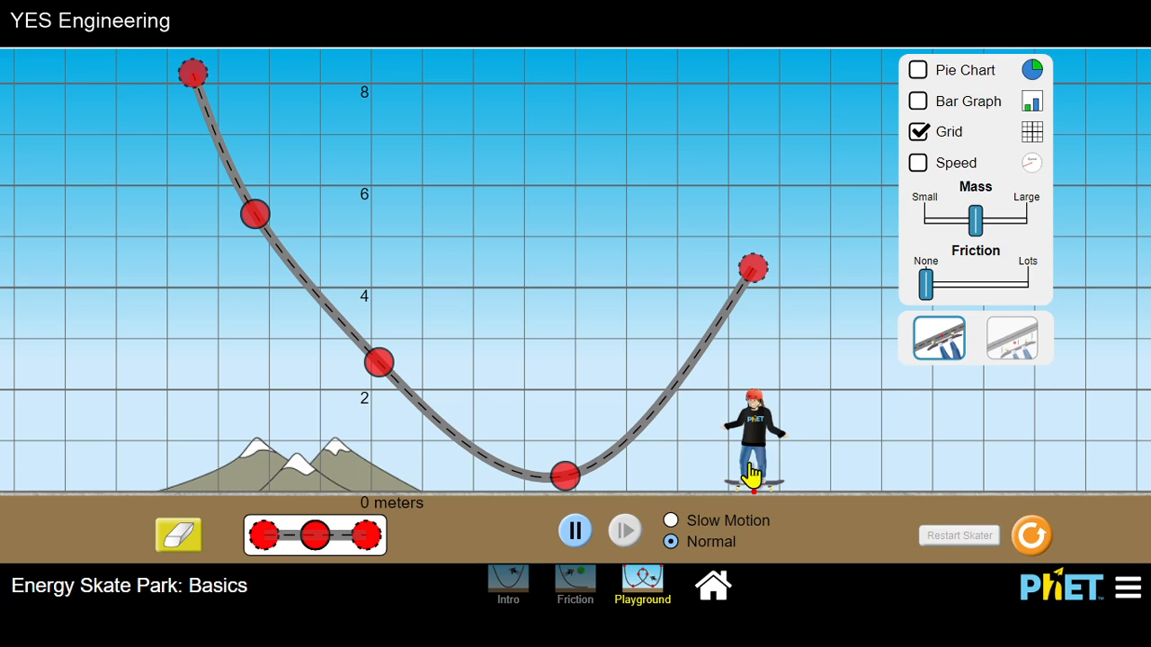
pyautogui.moveTo(760, 440); pyautogui.dragTo(513, 306)
pyautogui.moveTo(280, 175); pyautogui.dragTo(202, 96)
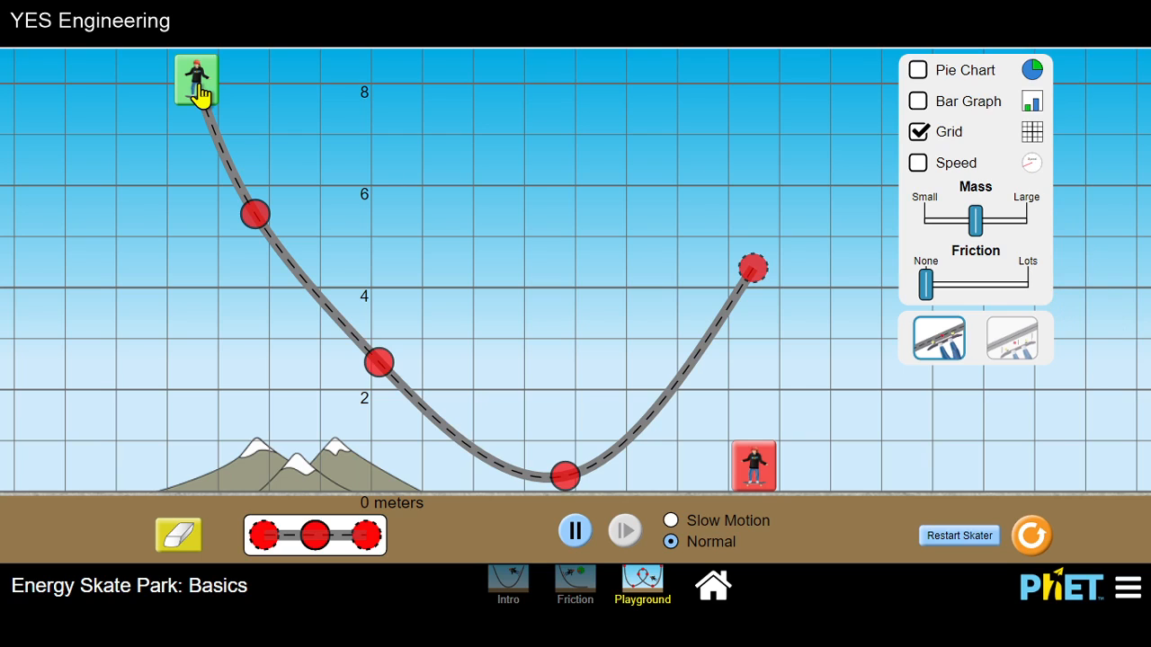
pyautogui.click(754, 468)
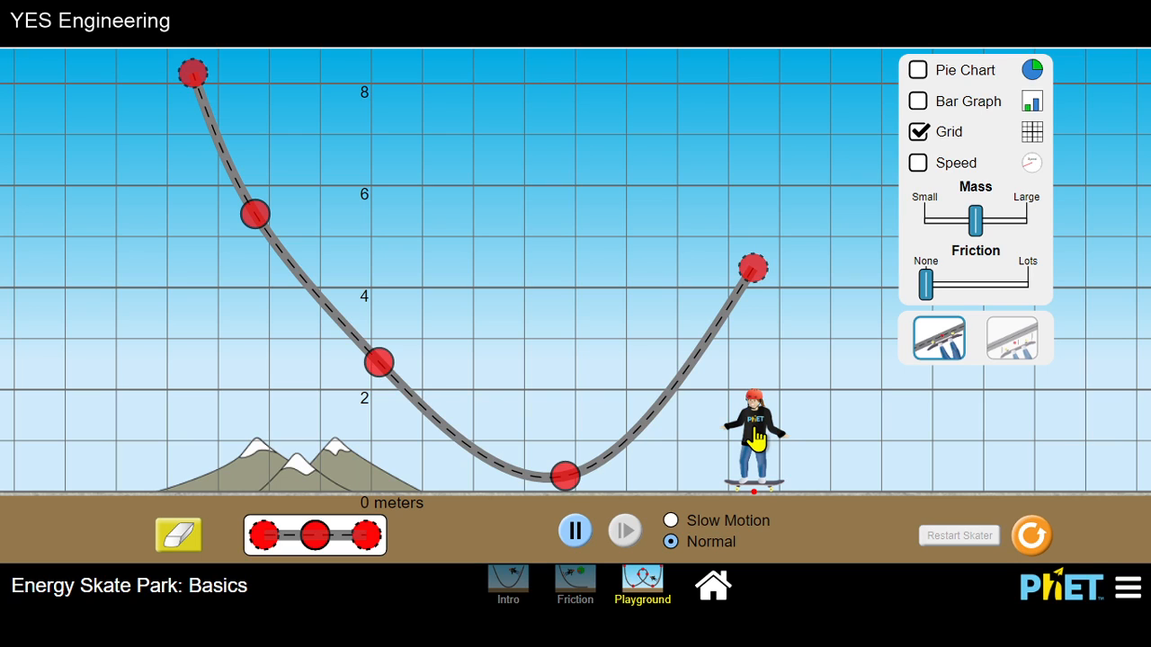
pyautogui.moveTo(756, 438); pyautogui.dragTo(191, 95)
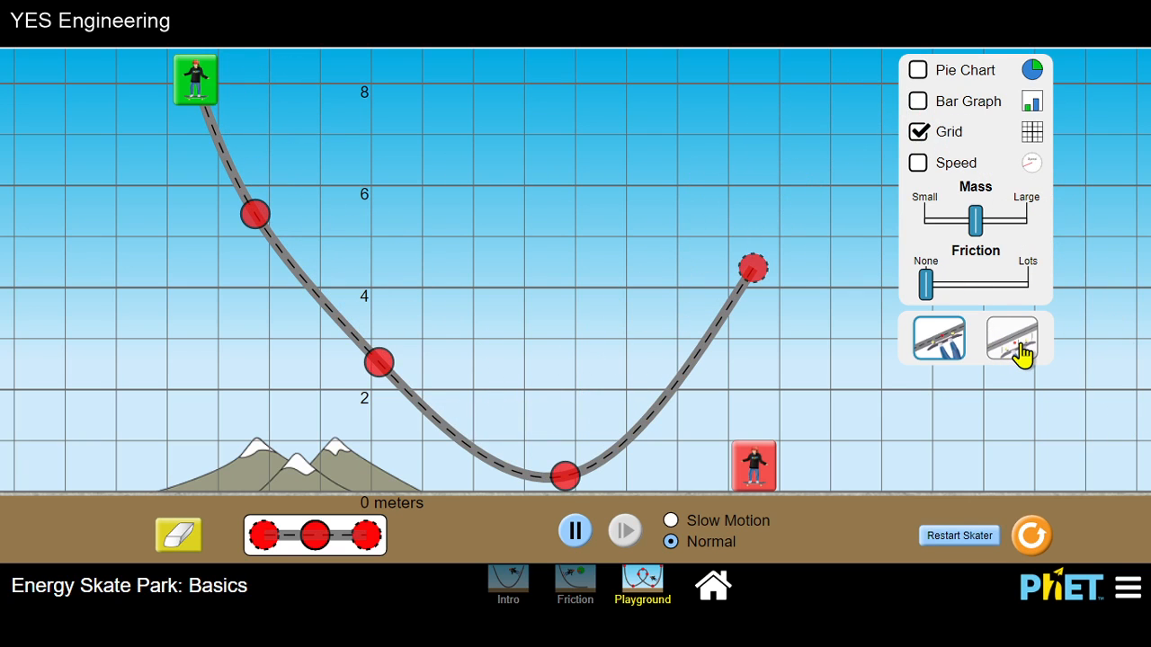
# Release the skater from the upper left end with leaving the track allowed, and pull the right end outward to about 4 m high.
pyautogui.click(1023, 354)
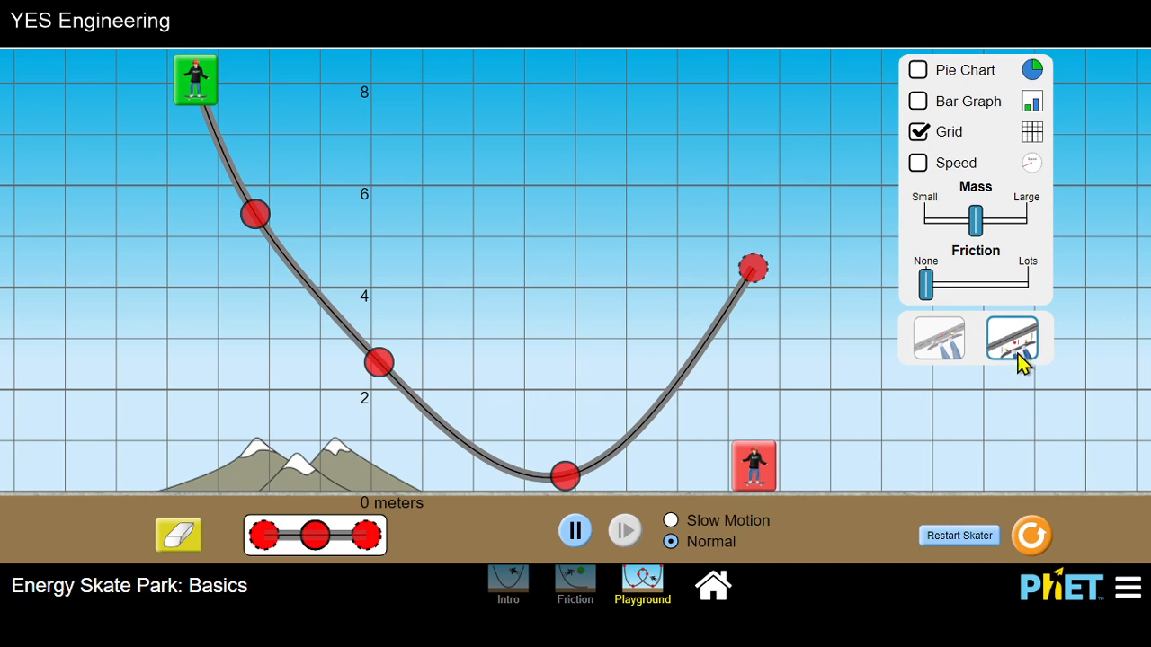
pyautogui.moveTo(745, 489)
pyautogui.mouseDown()
pyautogui.moveTo(764, 450)
pyautogui.moveTo(540, 354)
pyautogui.moveTo(257, 201)
pyautogui.moveTo(226, 164)
pyautogui.moveTo(257, 190)
pyautogui.moveTo(206, 101)
pyautogui.mouseUp()
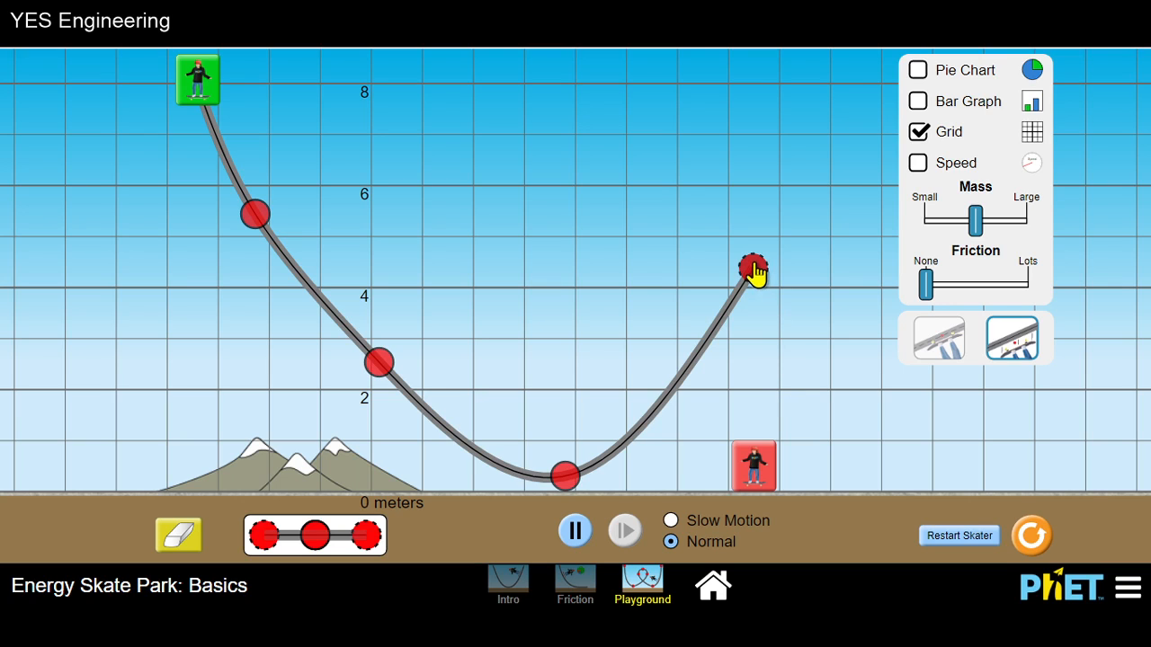
pyautogui.moveTo(757, 270); pyautogui.dragTo(832, 303)
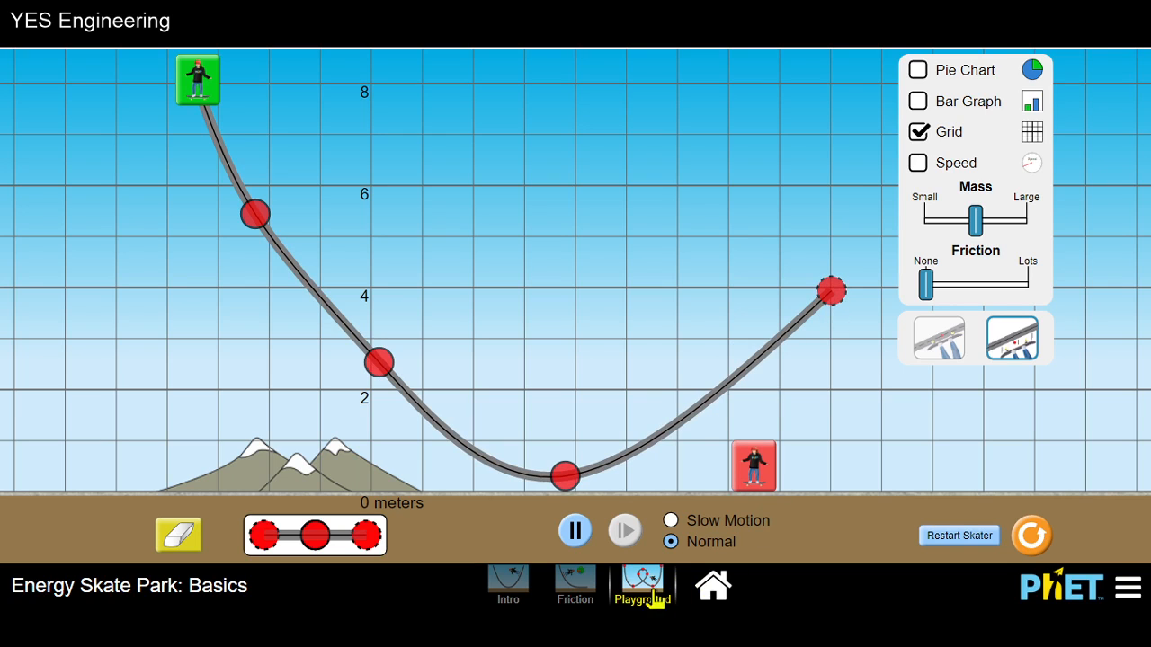
# Switch to the Friction screen.
pyautogui.click(582, 590)
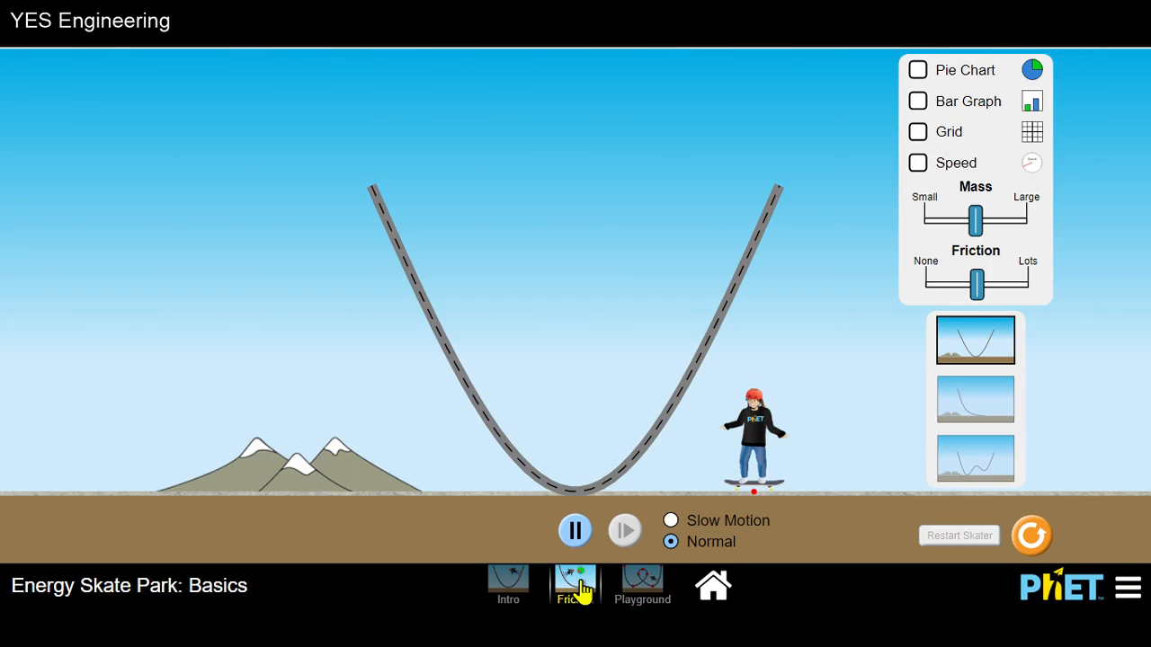